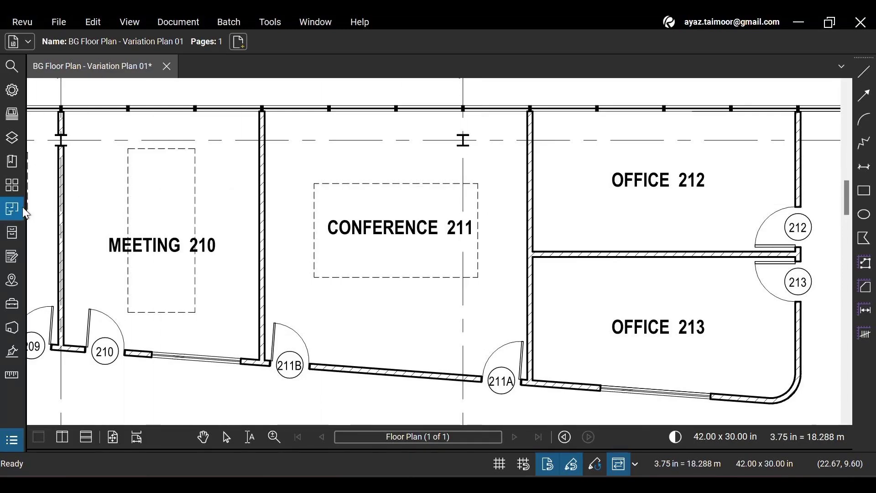
Add a rectangular space covering Office 212, named 'BG Space - Rectangle'.
click(23, 208)
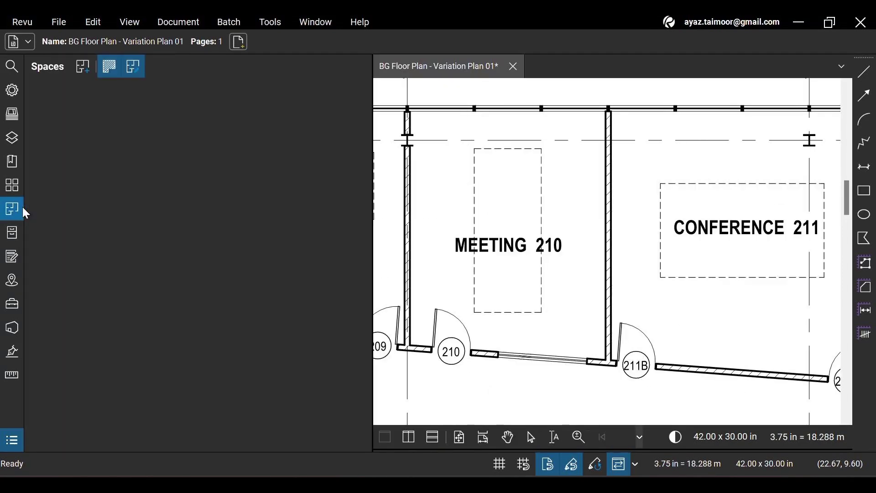
click(83, 68)
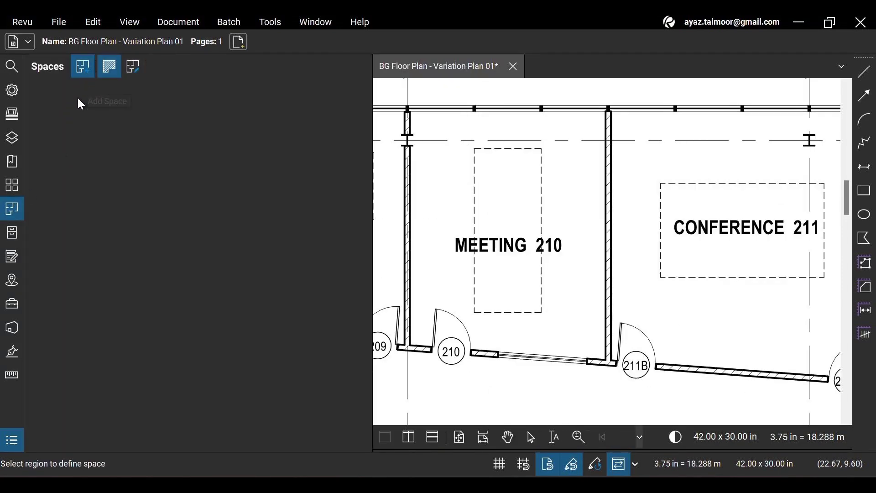
click(19, 209)
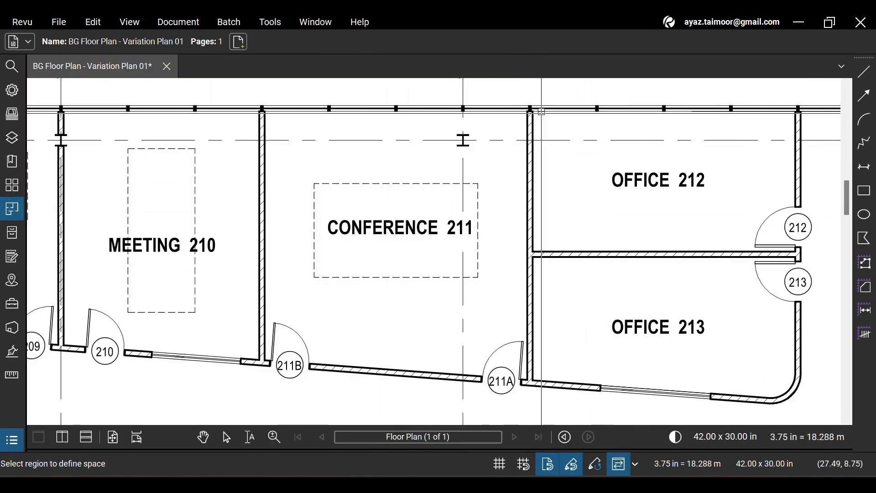
drag(531, 111, 798, 253)
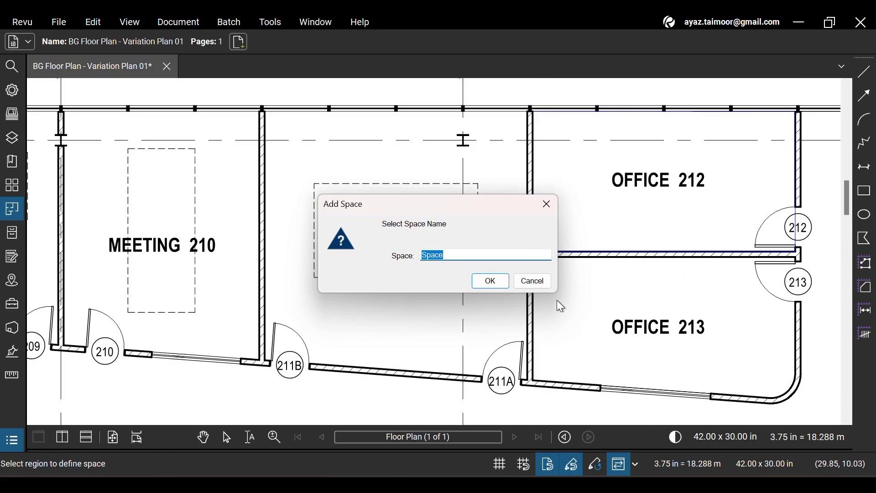
text(BG Space - Rectangle)
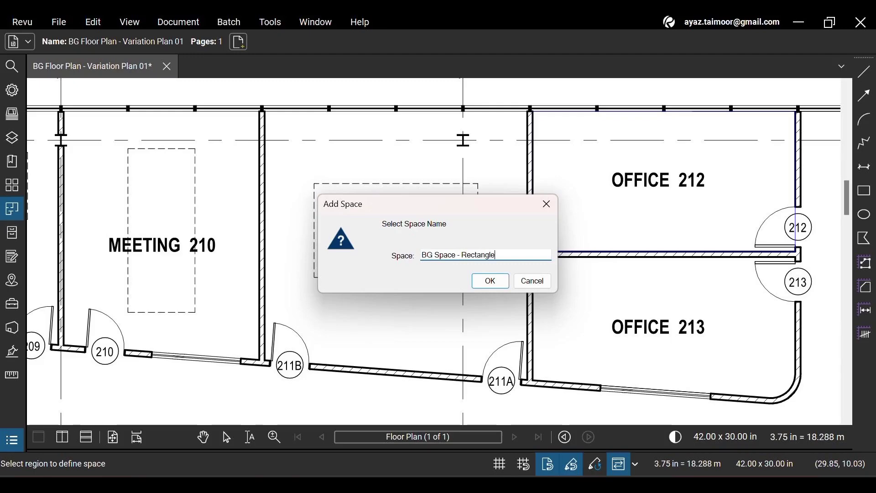
key(Return)
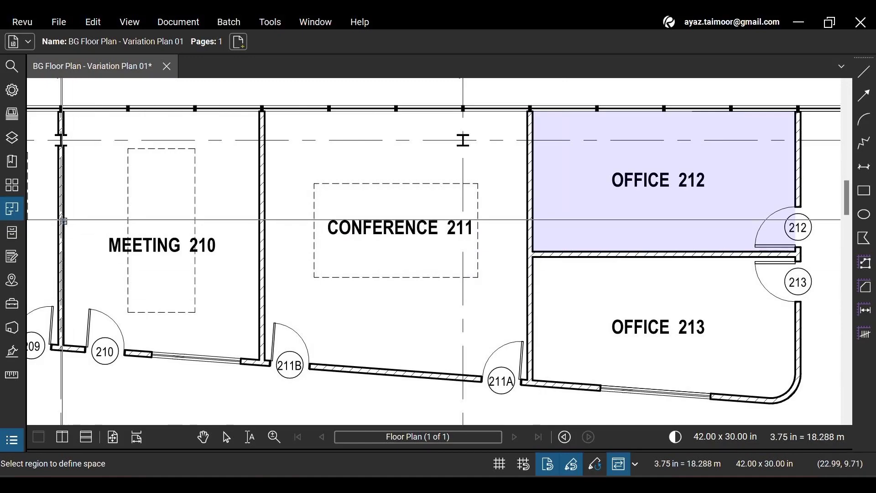
Trace Meeting 210's four corners as a polygon space named 'BG Space - Polygon'.
scroll(46, 210, down, 2)
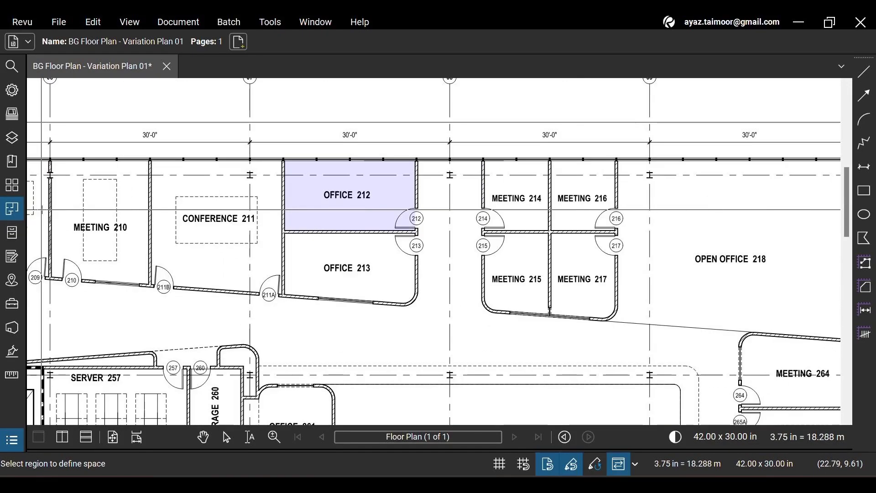
scroll(35, 191, up, 2)
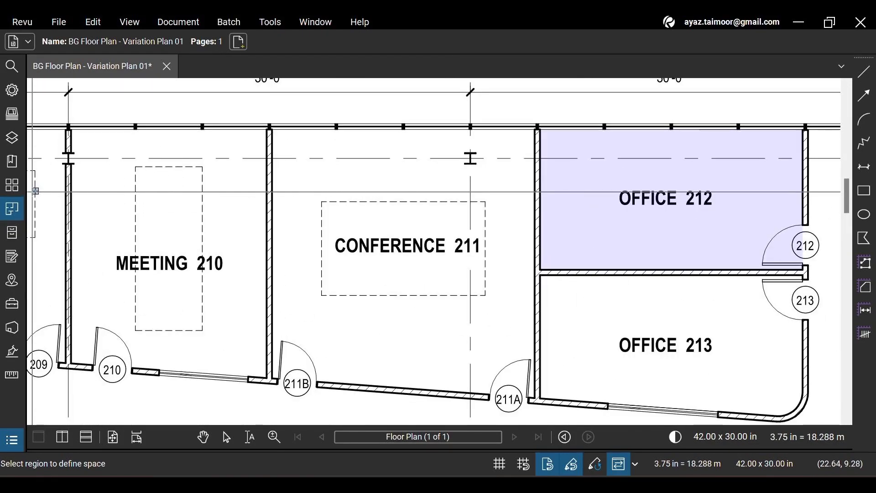
click(69, 130)
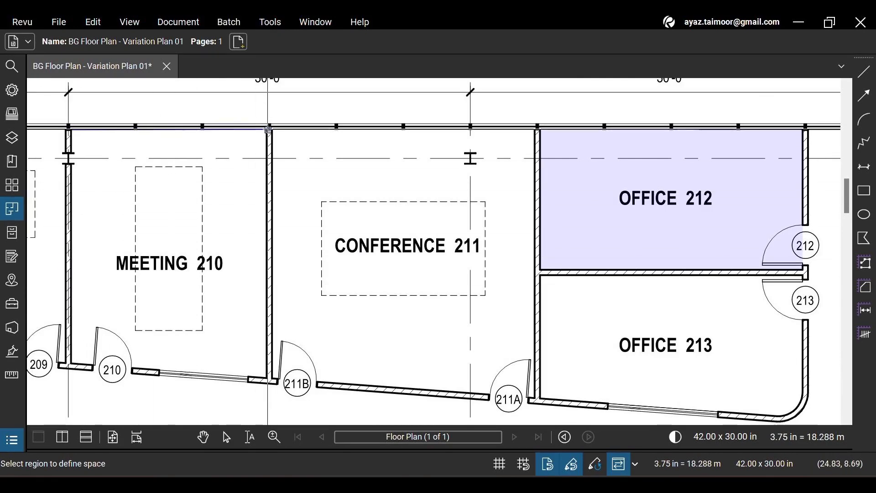
click(268, 130)
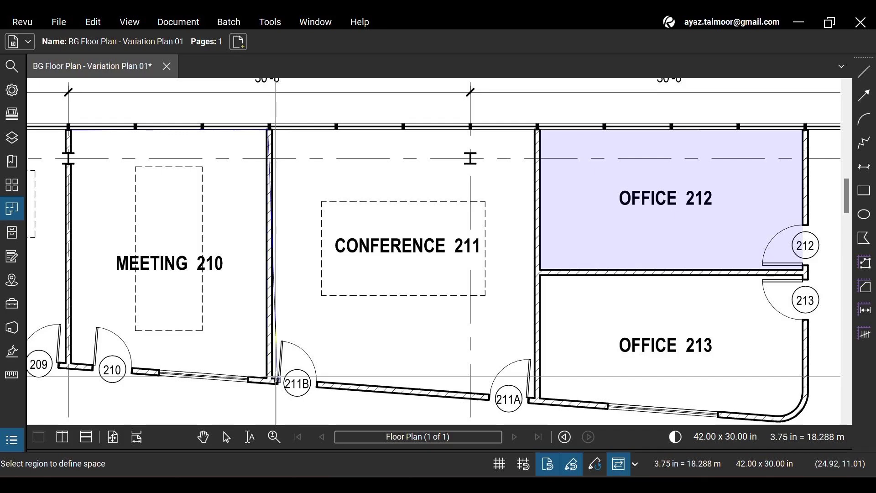
click(276, 377)
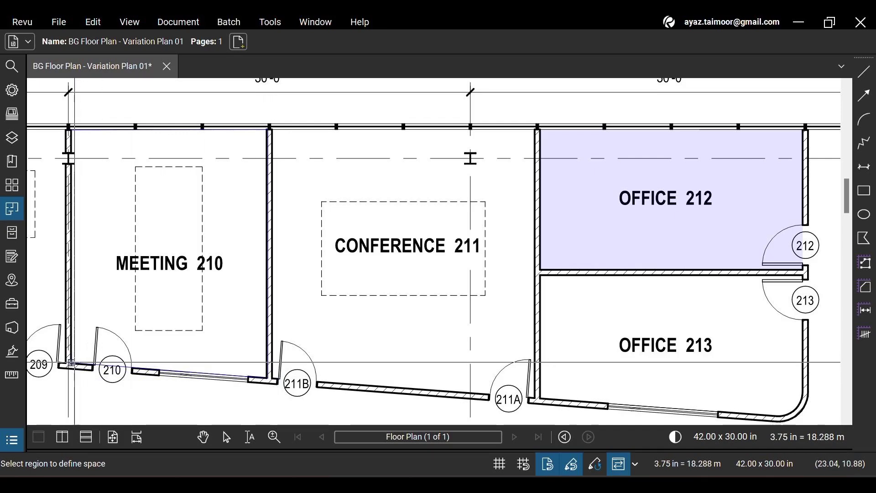
click(72, 364)
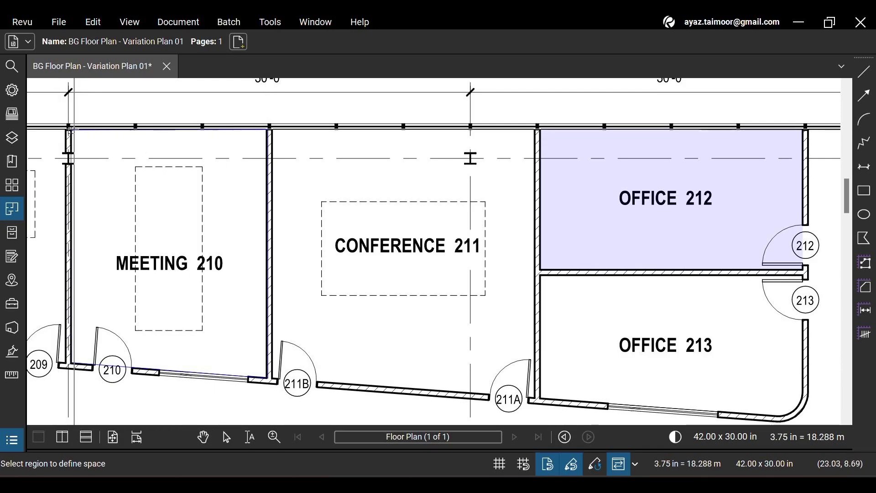
click(70, 130)
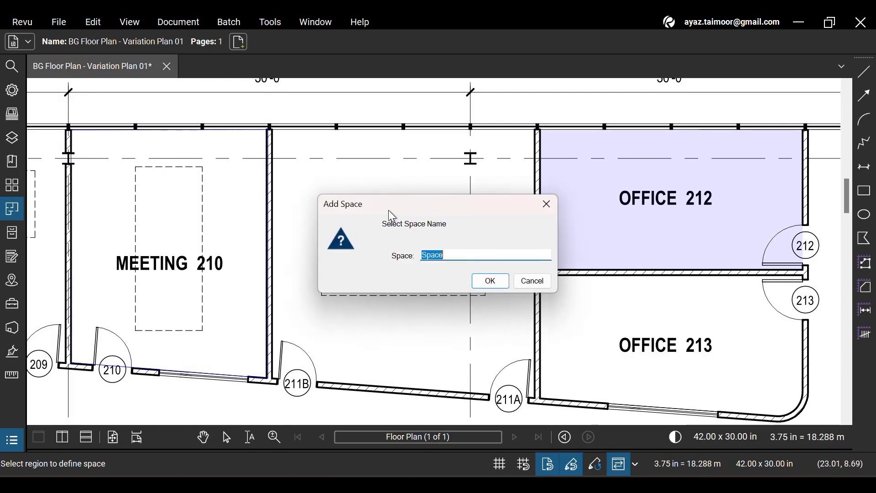
text(BG)
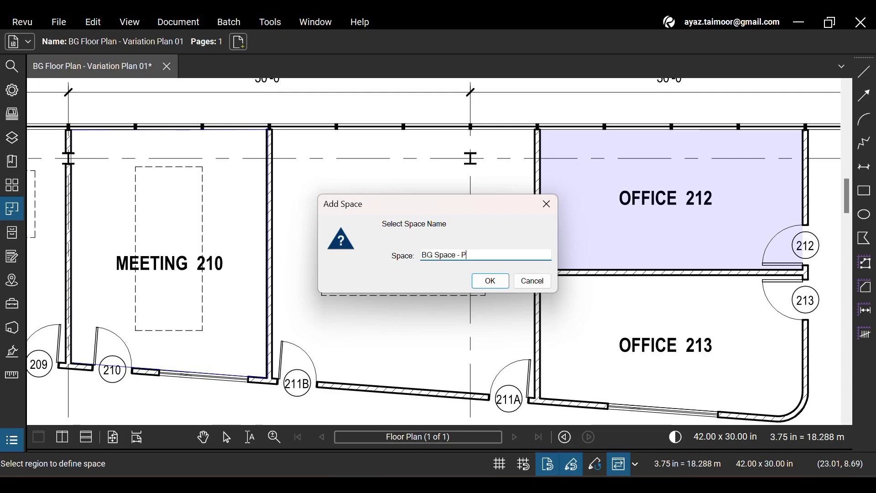
text( Space - Polygon)
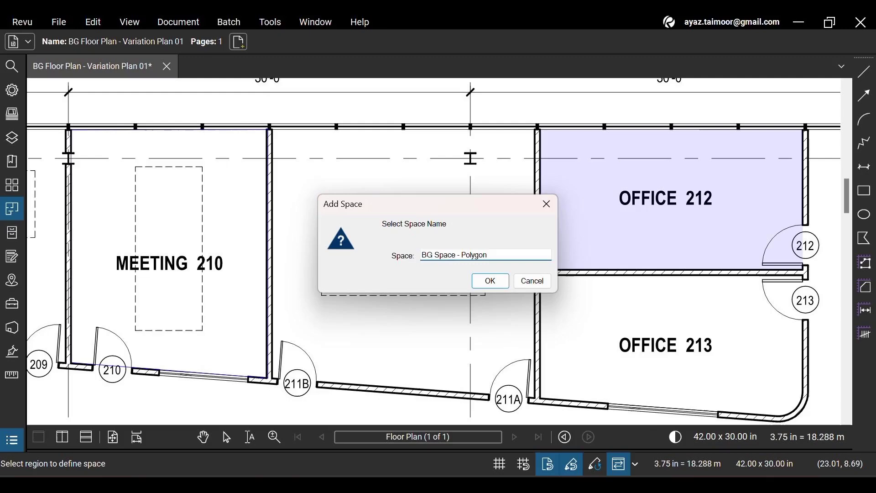
key(Return)
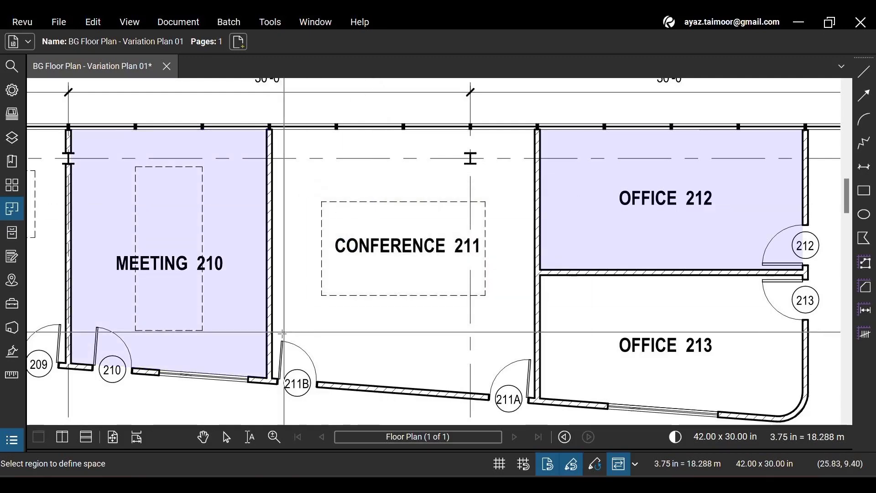
With the Pan tool, show the Spaces list and pan the plan to the office rooms.
click(202, 437)
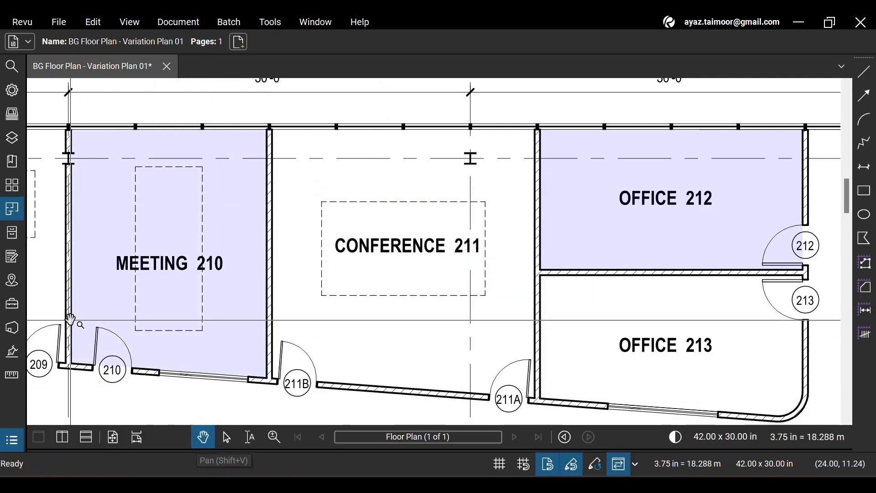
click(9, 212)
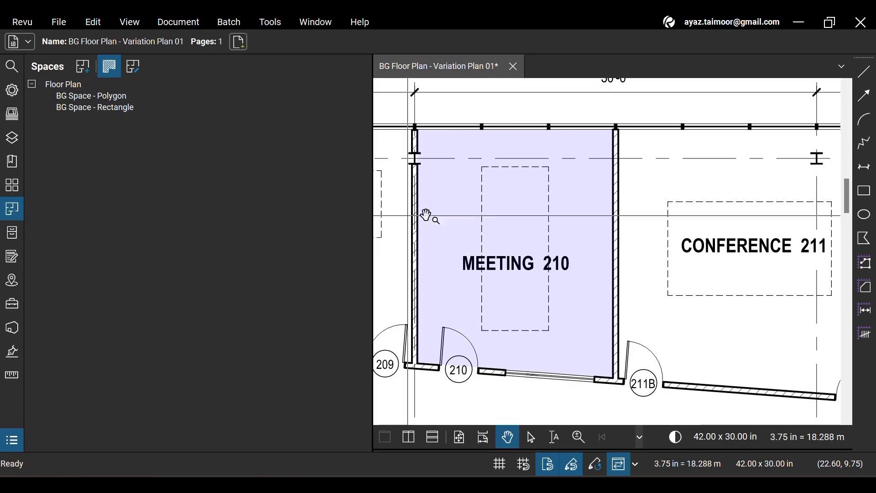
scroll(684, 186, down, 4)
drag(704, 180, 588, 184)
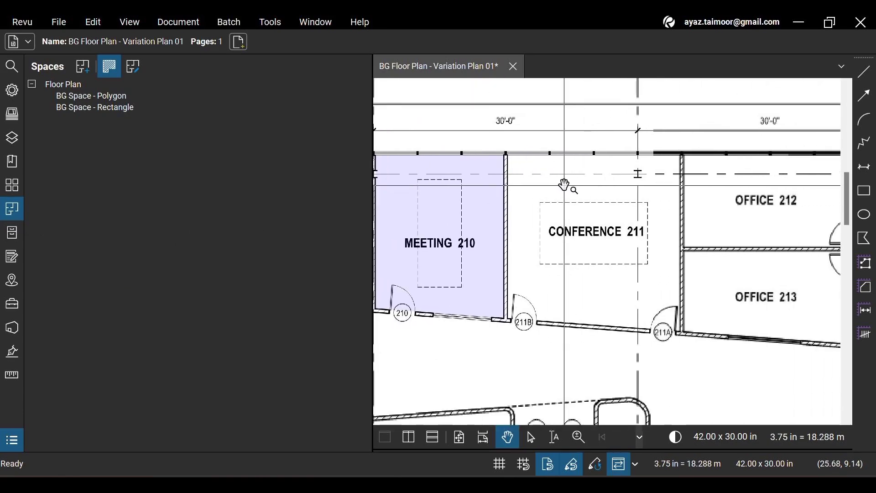
scroll(566, 185, down, 2)
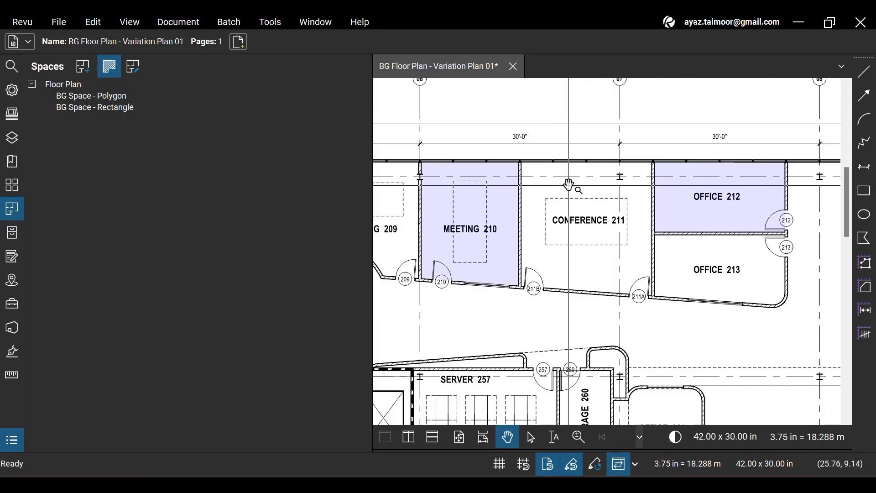
Toggle Highlight Spaces on and off several times, leaving the shading off.
click(101, 72)
click(103, 78)
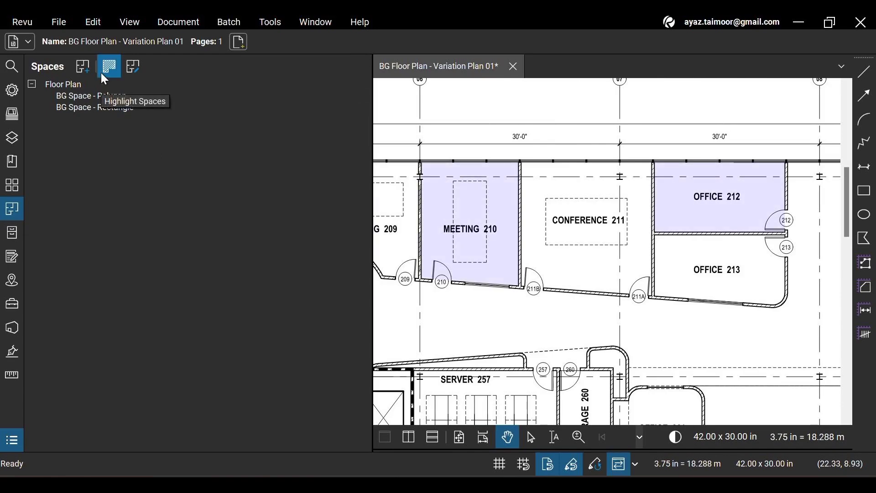
click(104, 79)
click(104, 79)
click(104, 78)
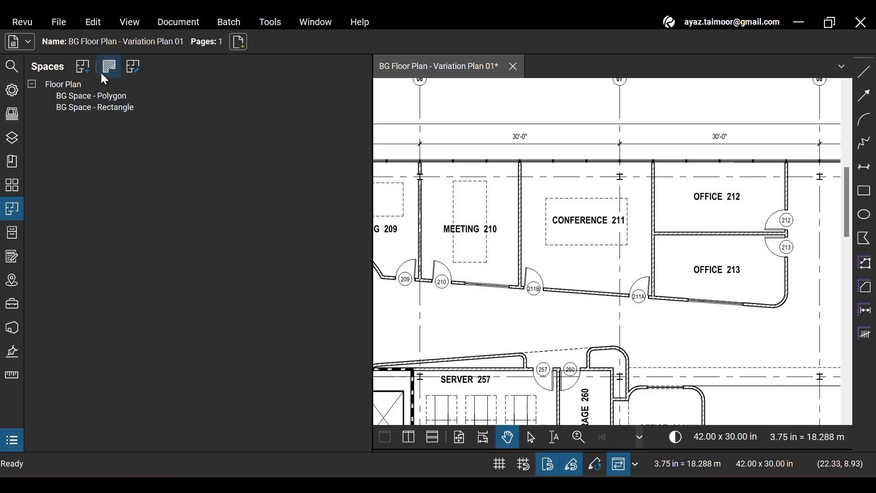
Turn space highlighting back on and rename BG Space - Polygon to BG Space - 01.
click(104, 78)
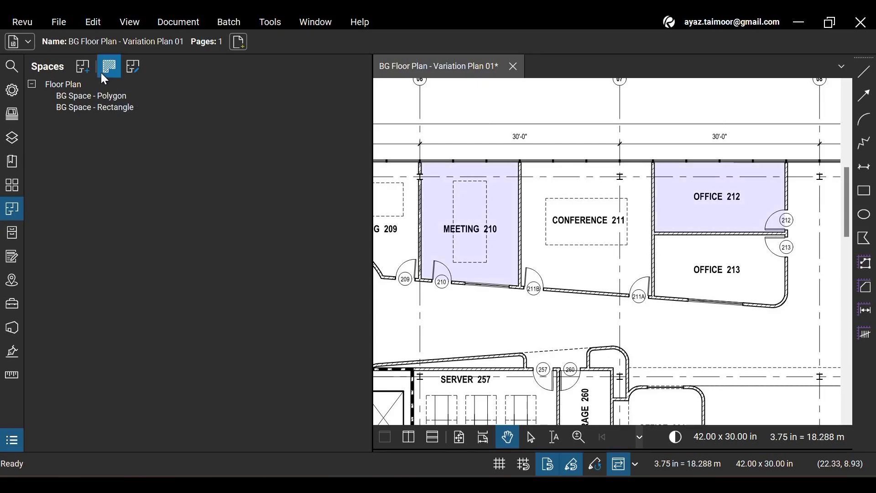
click(123, 98)
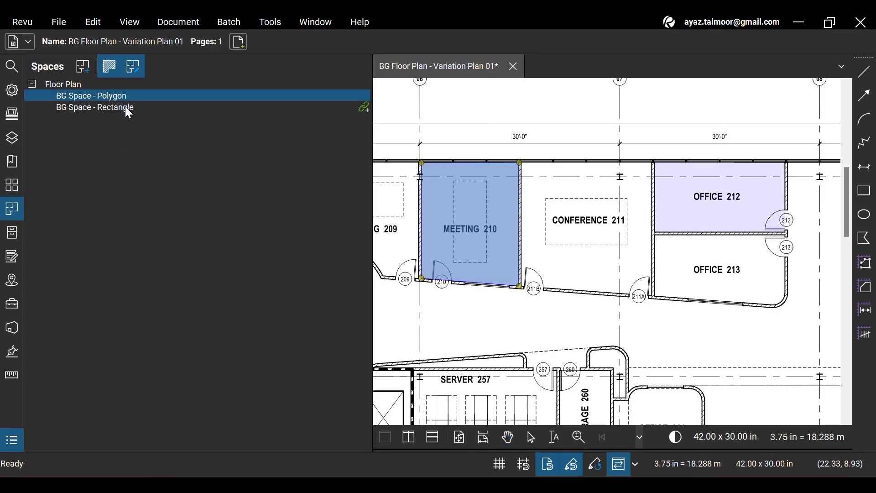
click(129, 114)
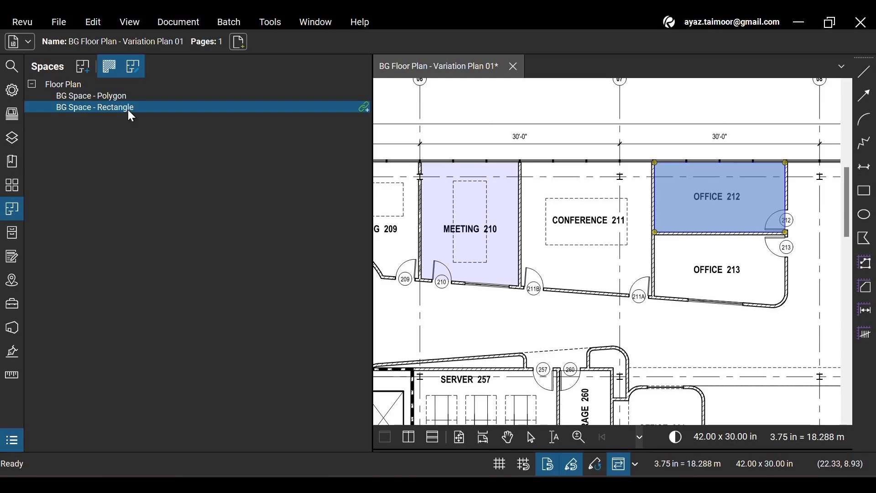
click(129, 96)
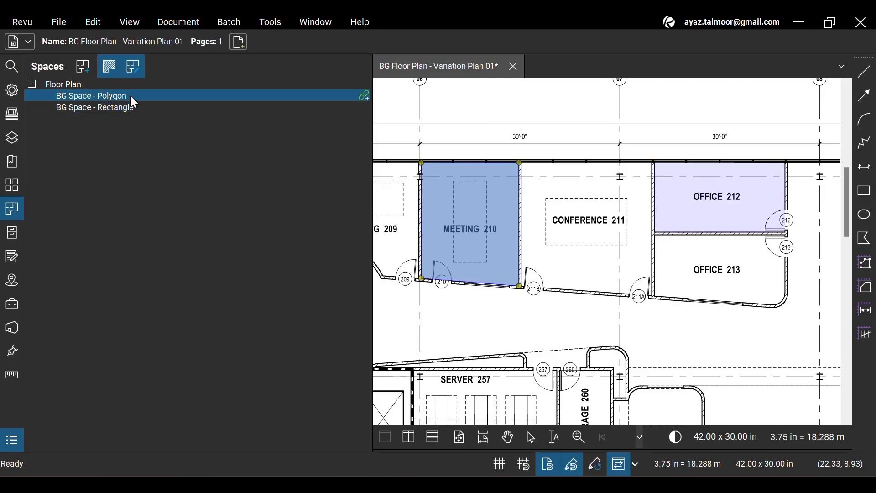
right_click(130, 96)
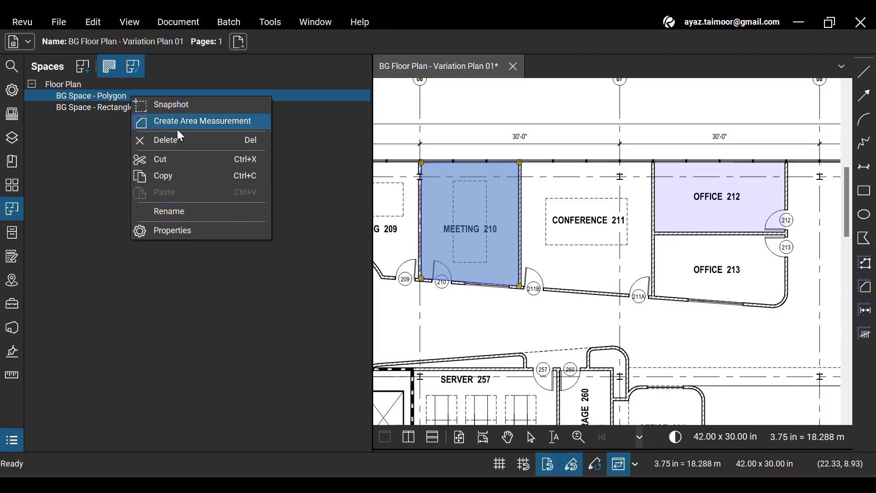
click(186, 211)
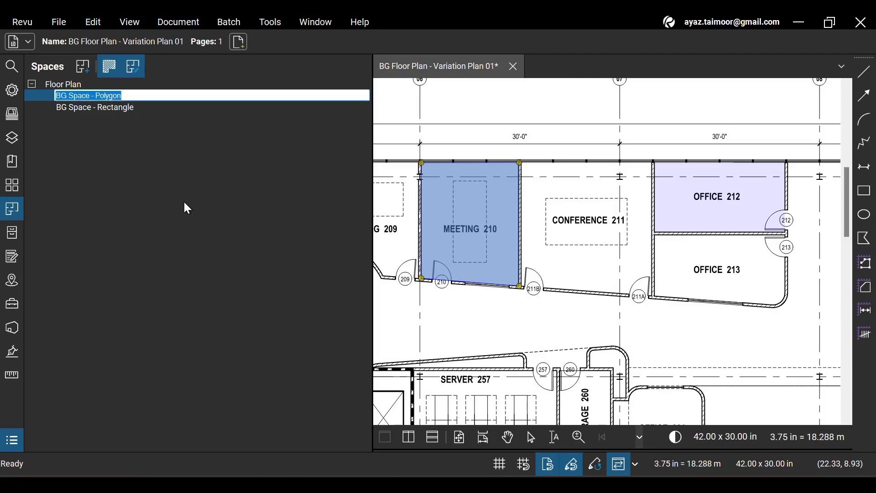
key(ctrl+shift+Left)
text(01)
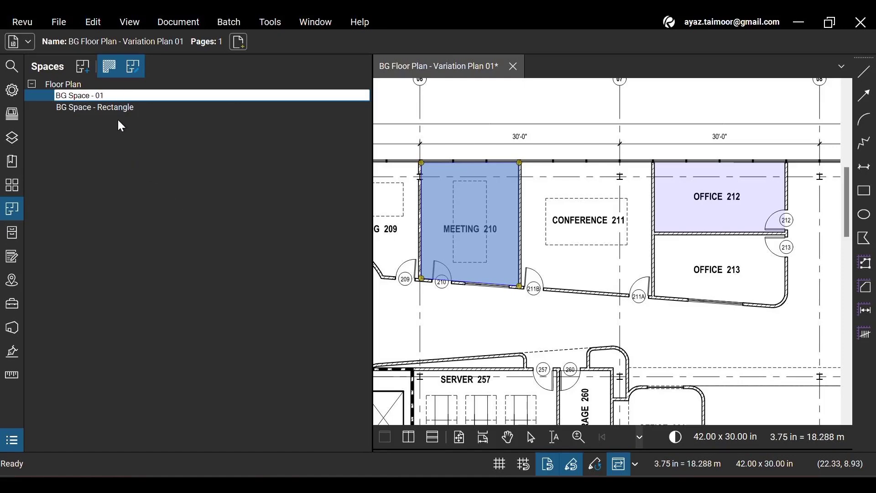
Rename BG Space - Rectangle to BG Space - 02.
click(117, 110)
right_click(117, 110)
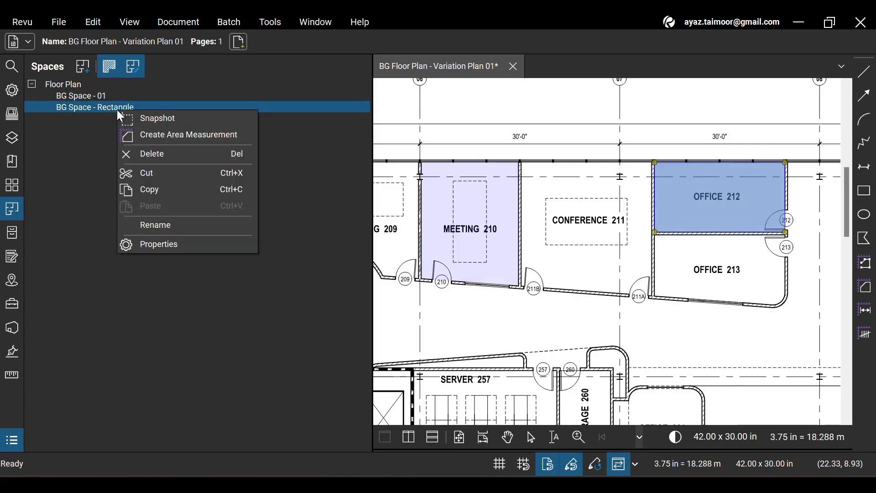
click(181, 218)
key(ctrl+shift+Left)
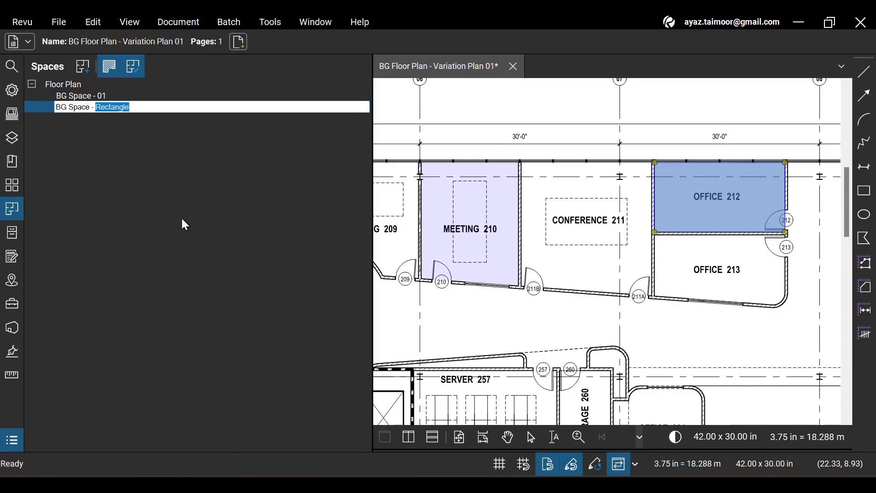
text(02)
key(Return)
click(183, 217)
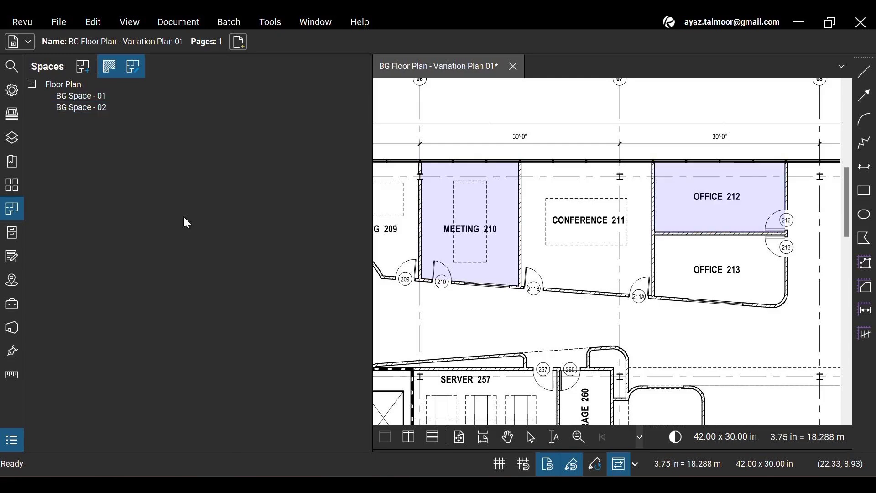
Snapshot BG Space - 01 over MEETING 210 and paste the copy onto the plan.
click(120, 94)
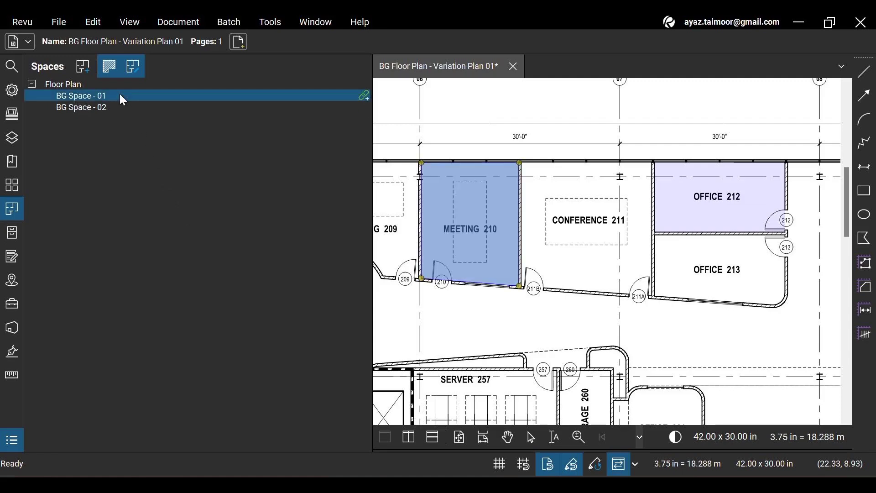
right_click(120, 95)
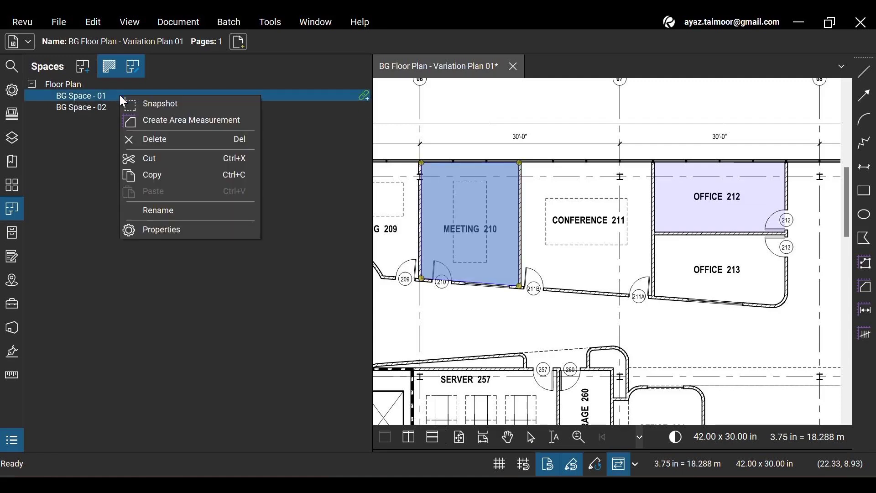
click(186, 108)
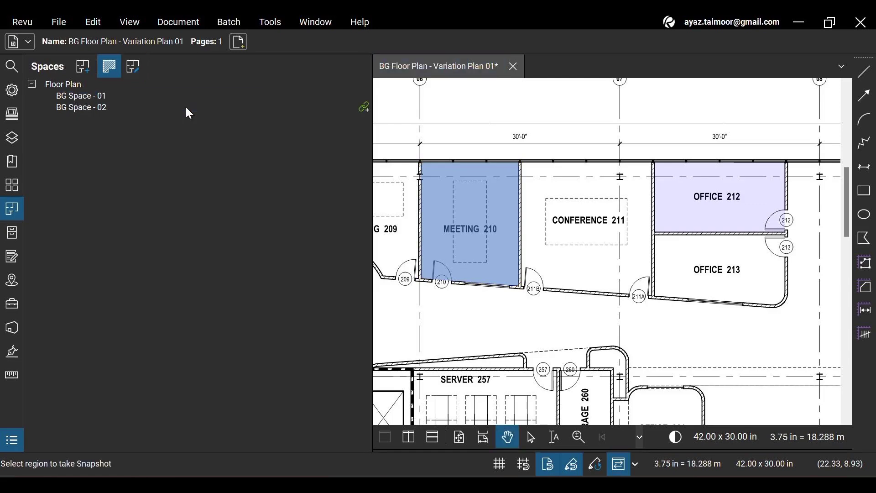
key(ctrl+v)
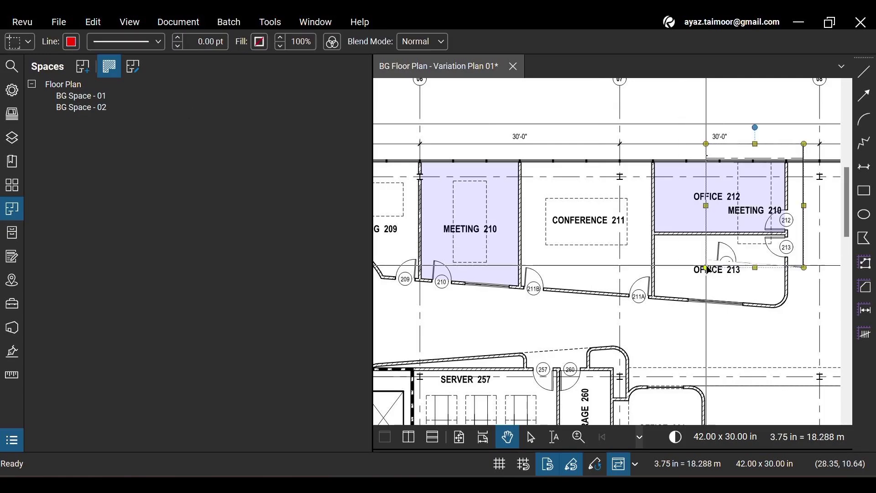
Shrink the pasted snapshot above the grid line between 07 and 08, and show the Markups List.
drag(654, 166, 628, 248)
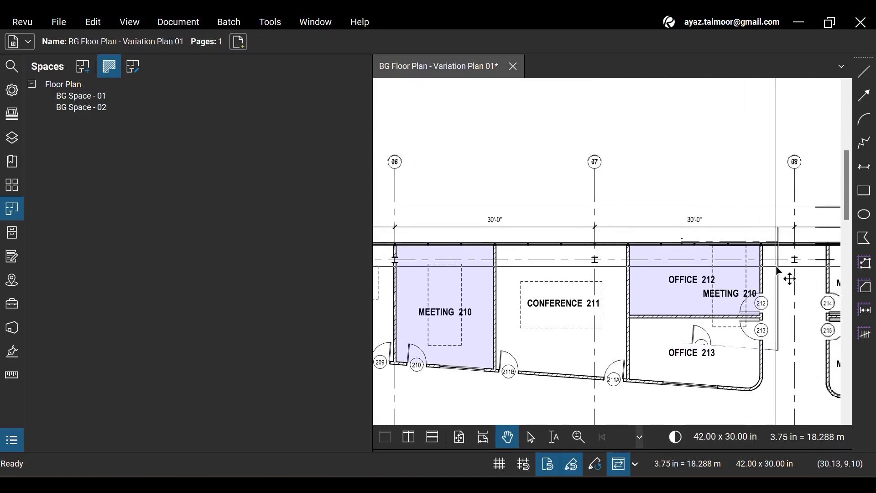
drag(766, 227, 678, 139)
drag(642, 187, 675, 184)
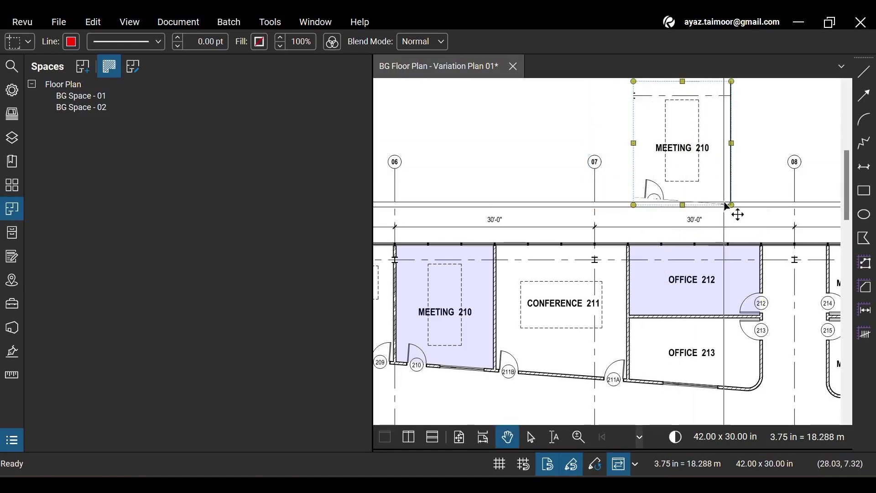
mouse_move(731, 205)
mouse_down()
mouse_move(743, 209)
mouse_move(685, 157)
mouse_move(733, 207)
mouse_up()
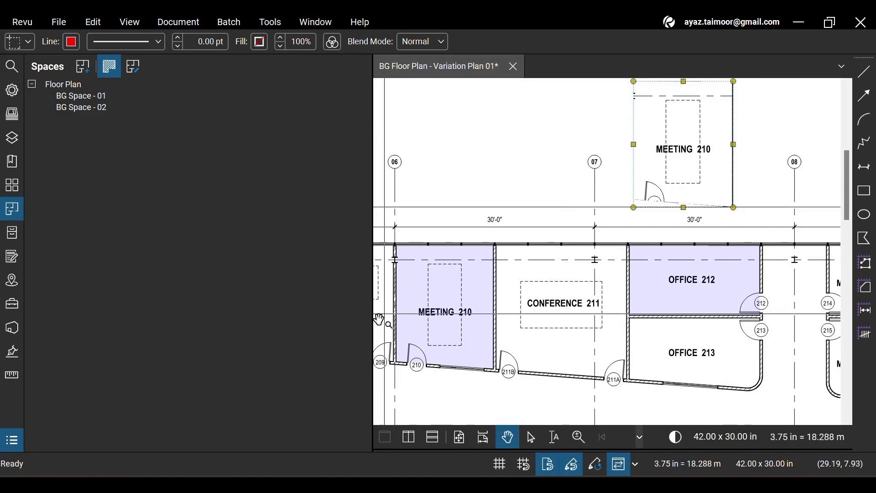
click(11, 439)
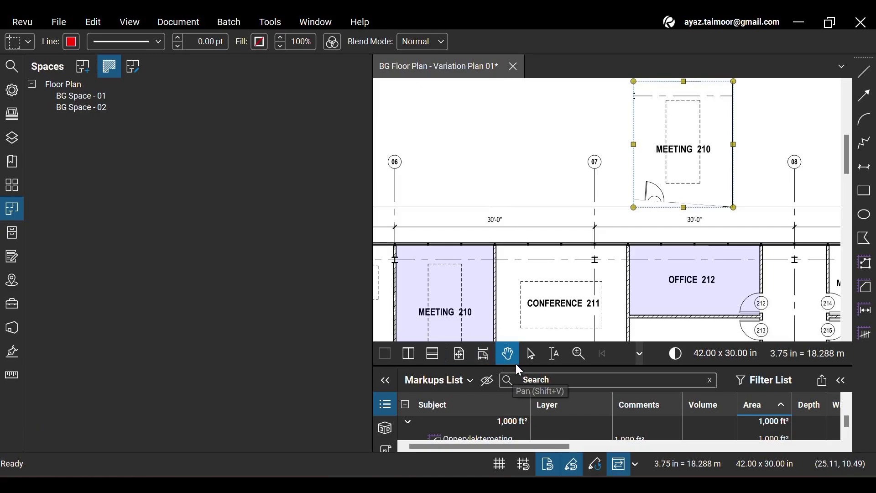
Delete the MEETING 210 Snapshot markup via the enlarged Markups List, then close it.
click(529, 360)
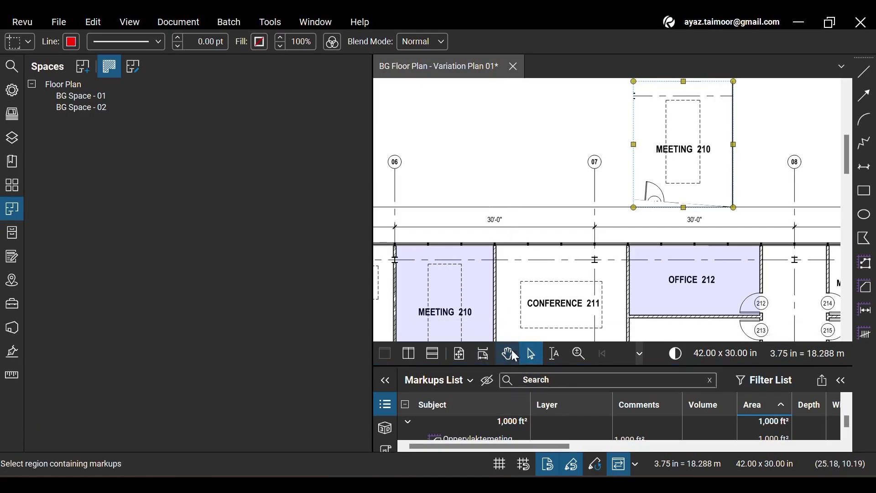
drag(508, 366, 508, 264)
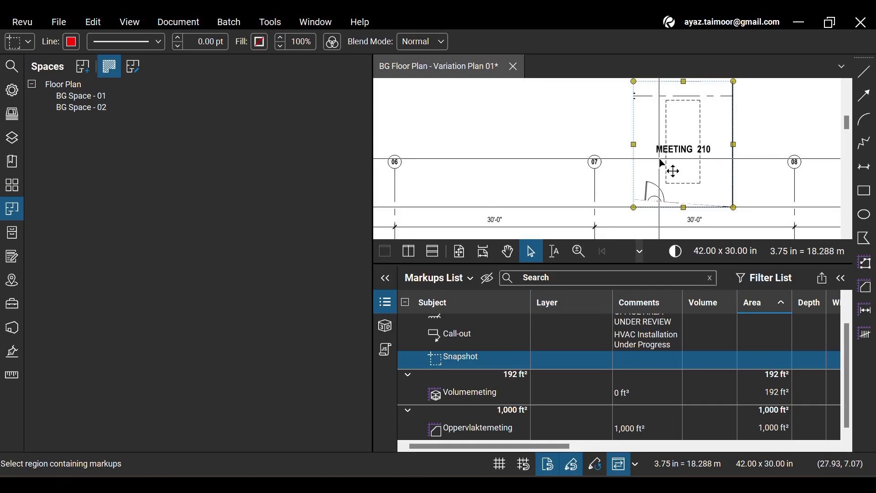
key(Delete)
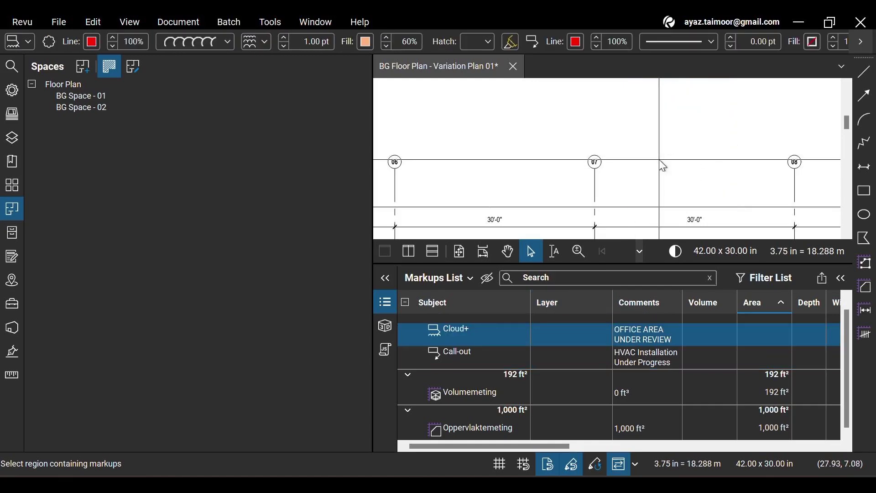
click(385, 302)
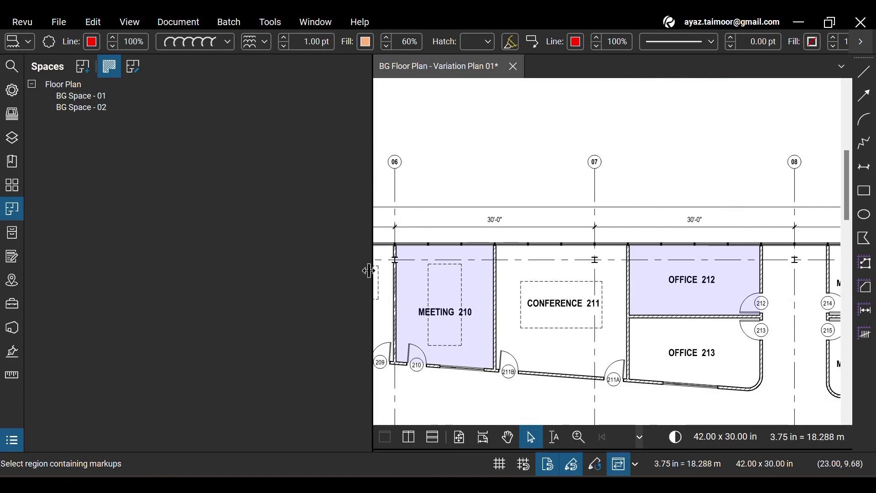
Create a 76 sq m area measurement from BG Space - 02 and zoom in on OFFICE 212.
click(117, 104)
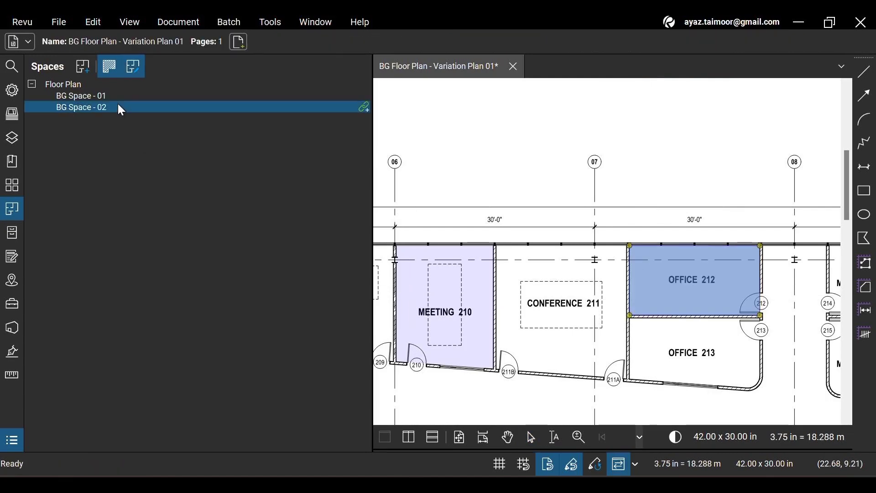
right_click(118, 105)
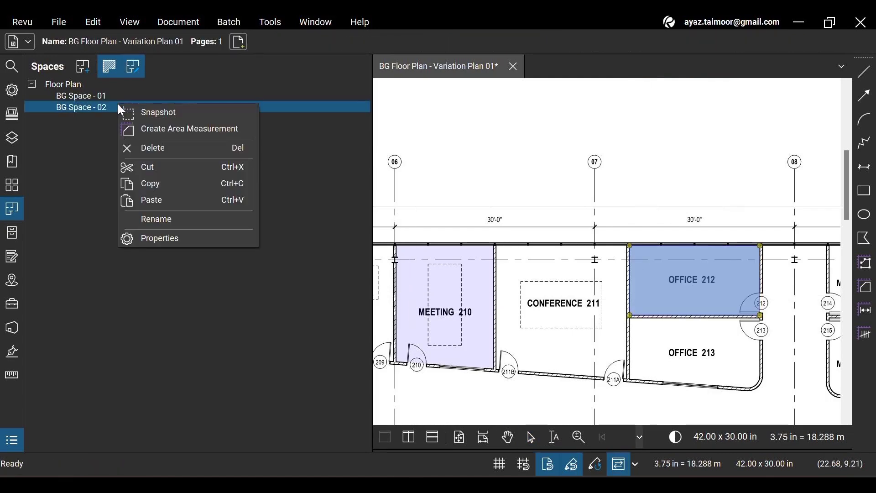
click(194, 133)
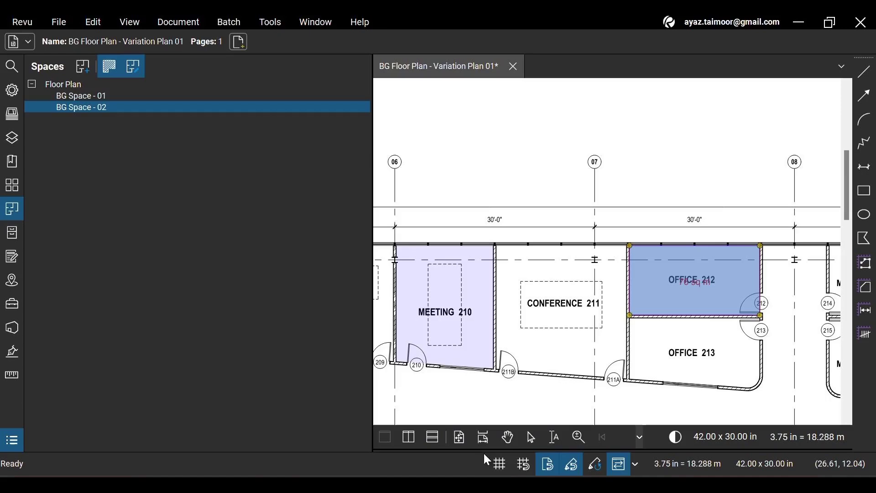
scroll(758, 270, up, 2)
scroll(712, 307, up, 1)
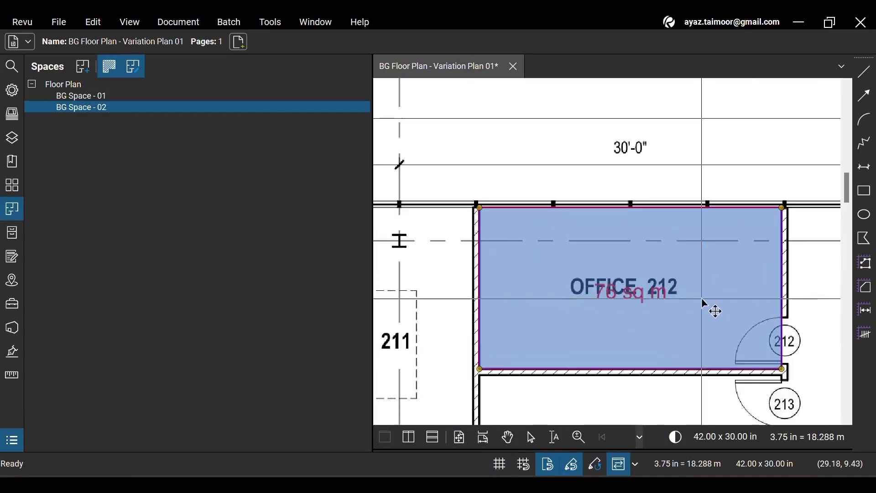
scroll(637, 349, up, 1)
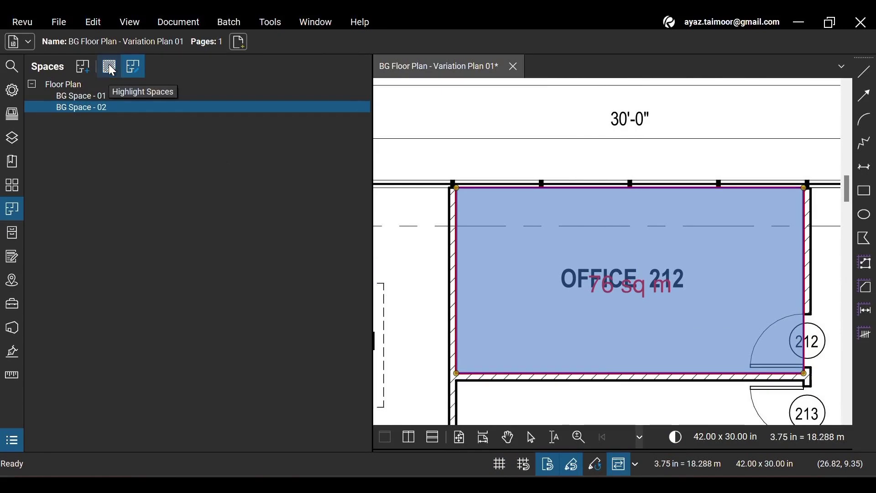
Turn off space highlighting and move the 76 sq m label below the OFFICE 212 name.
click(511, 442)
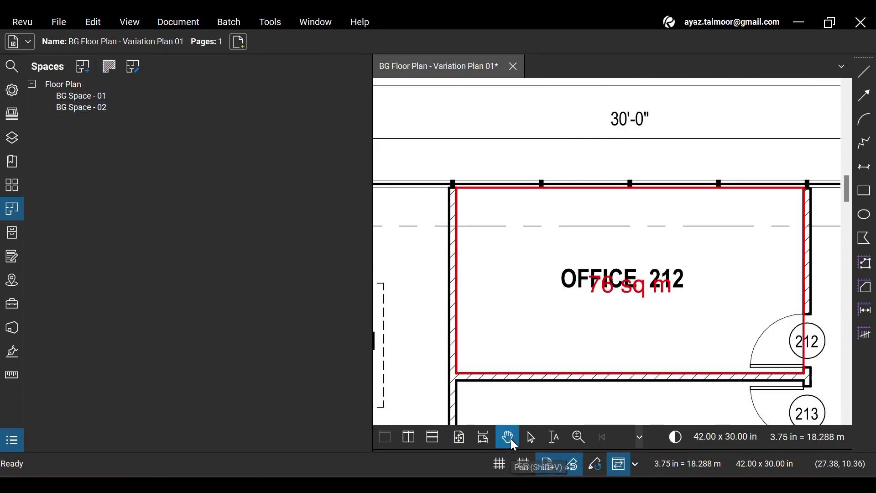
click(649, 301)
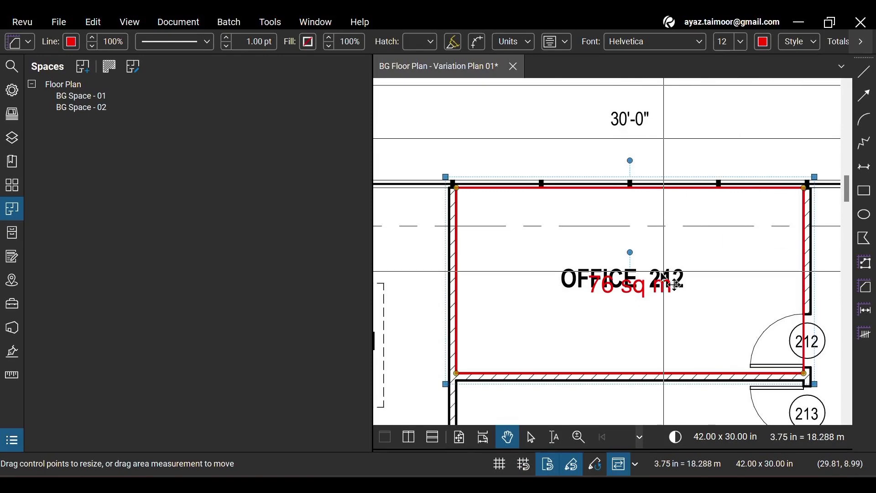
drag(630, 292, 629, 300)
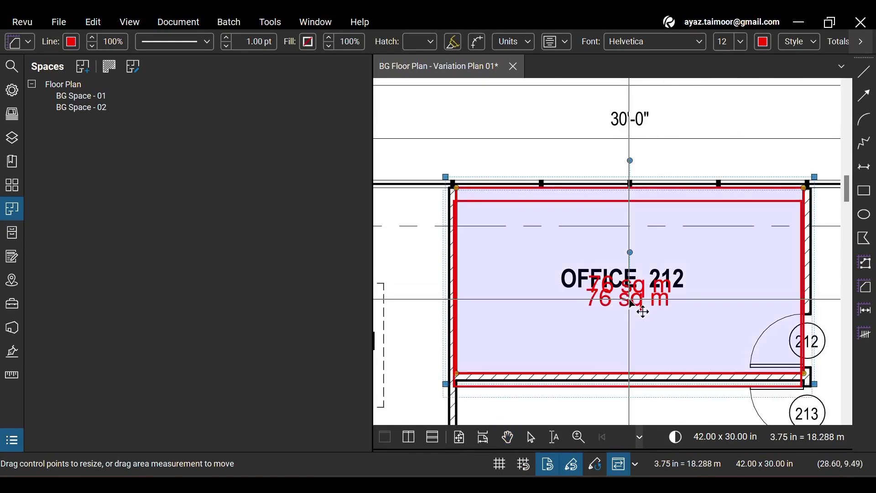
key(Escape)
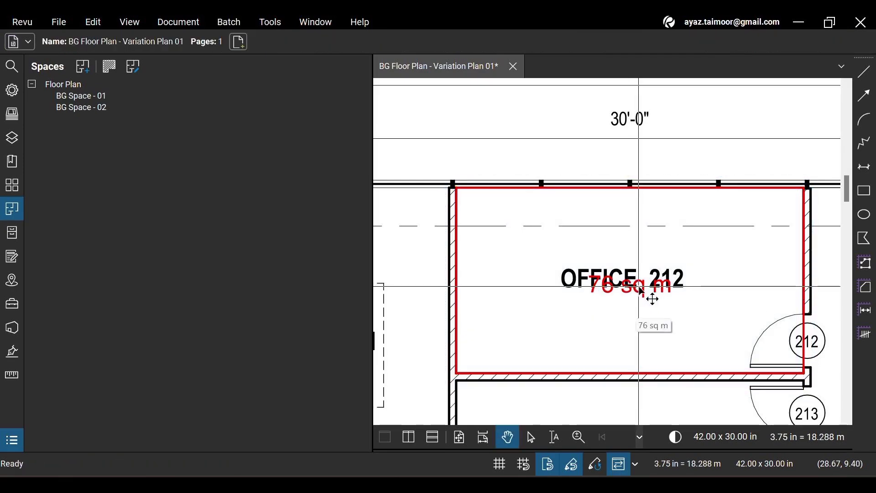
drag(637, 292, 635, 320)
key(p)
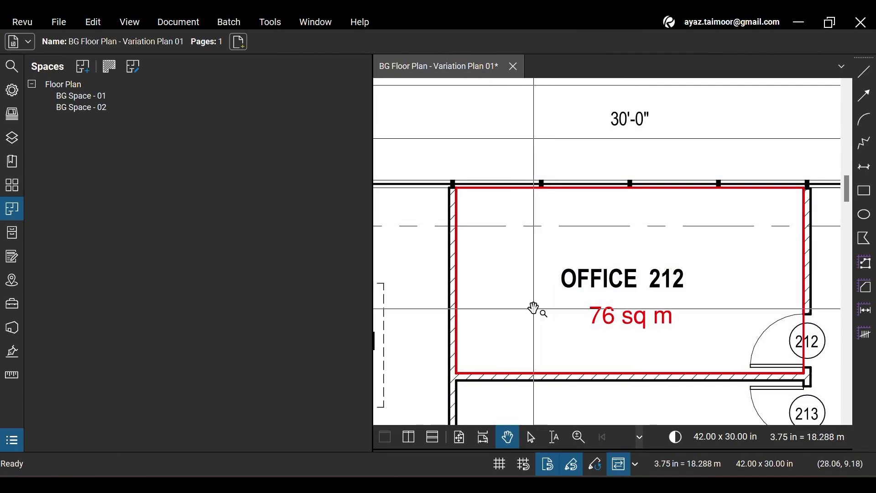
Change the OFFICE 212 area measurement's units to sq in, now reading 118,166 sq in.
click(13, 381)
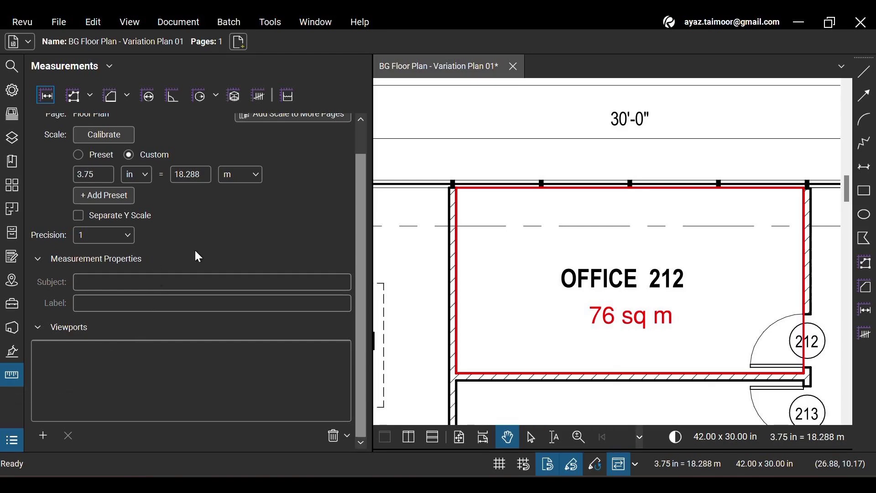
click(610, 312)
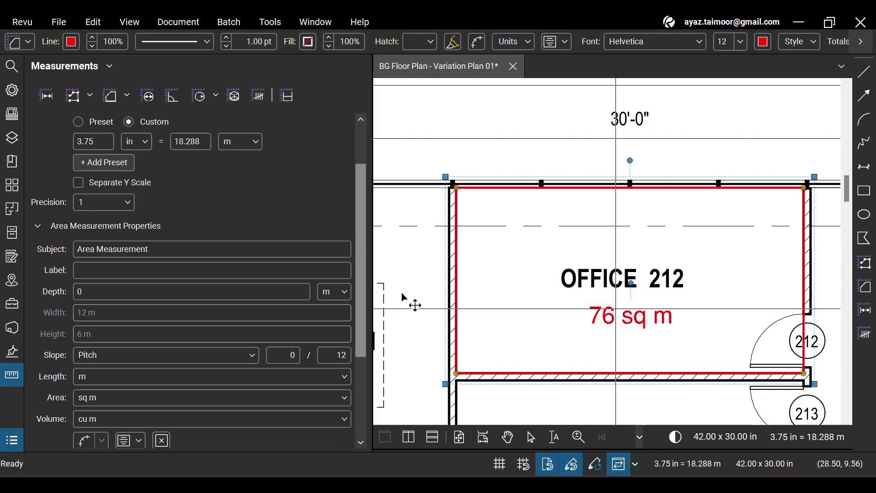
scroll(260, 269, down, 3)
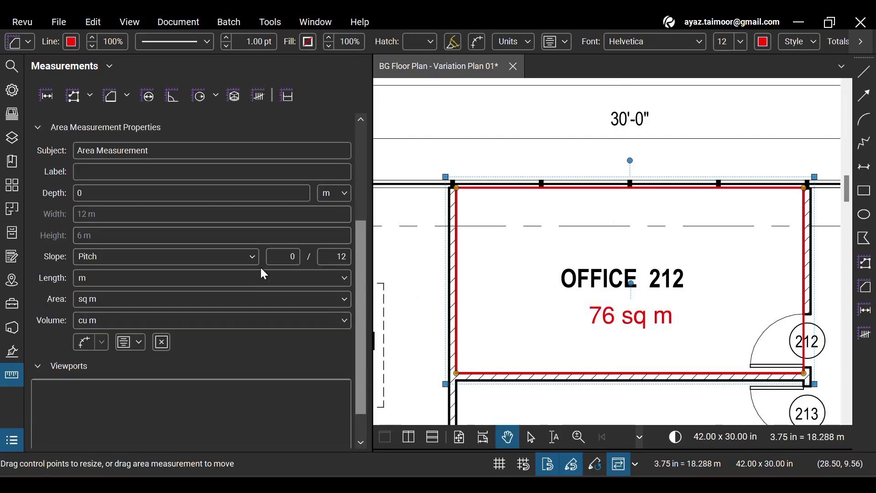
scroll(261, 276, down, 1)
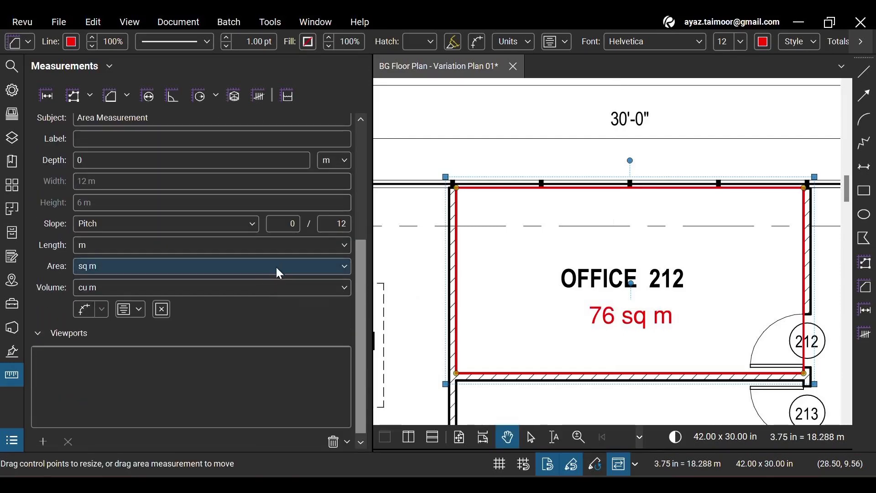
click(320, 270)
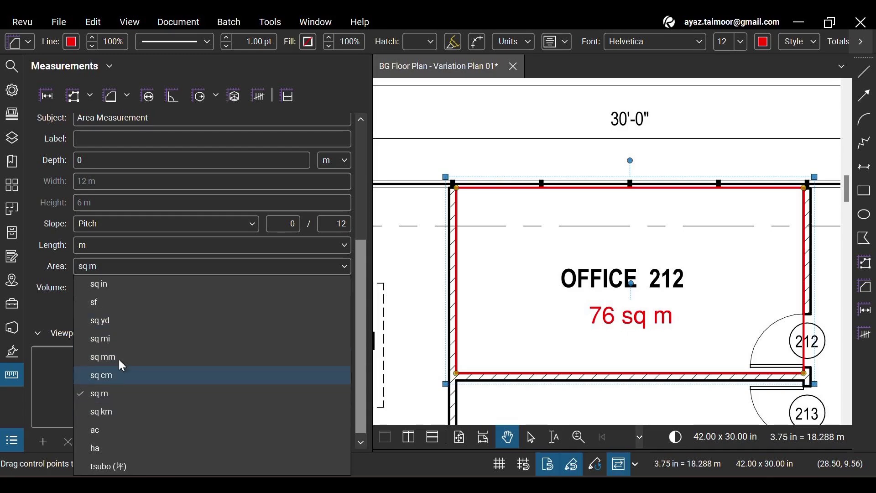
click(116, 282)
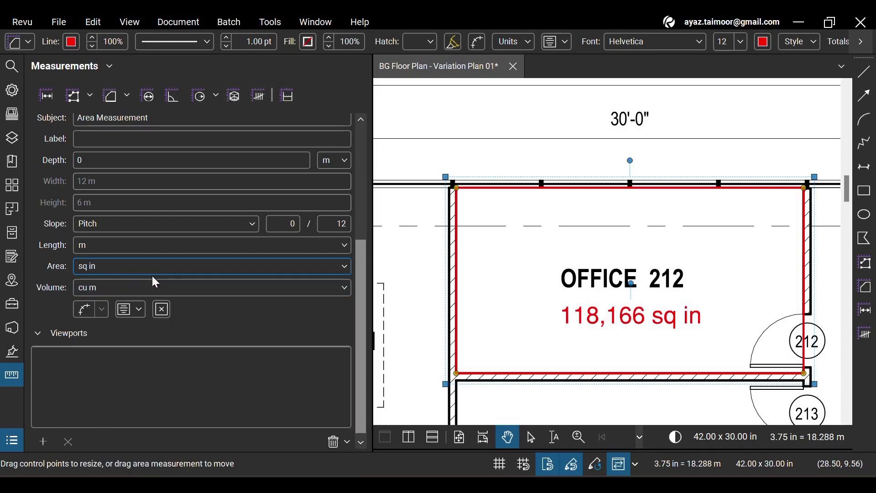
click(12, 380)
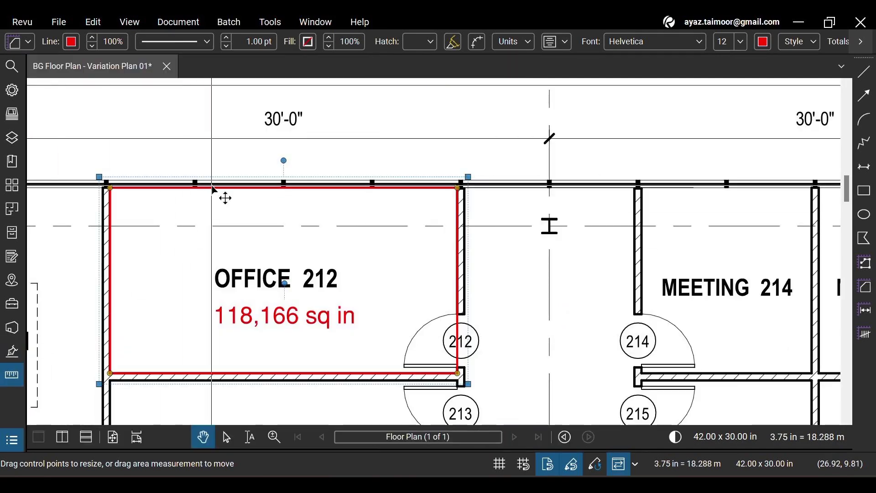
Show the Spaces list and delete BG Space - 01.
scroll(215, 141, down, 2)
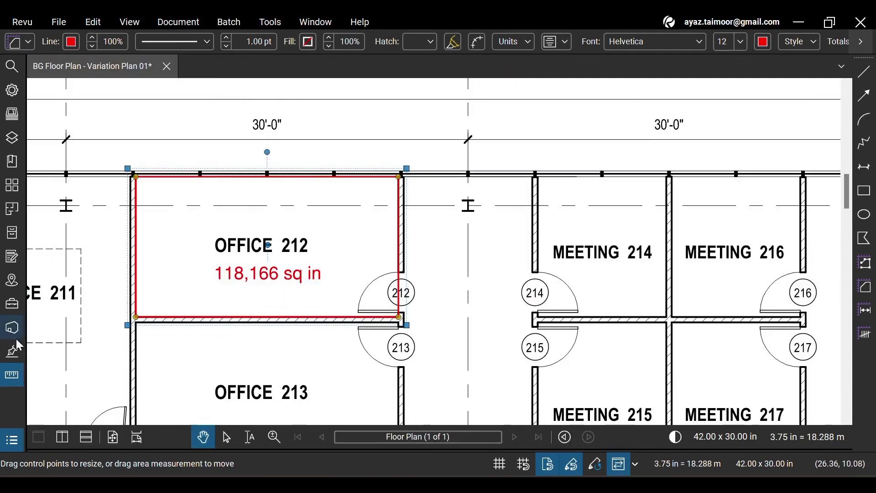
click(15, 213)
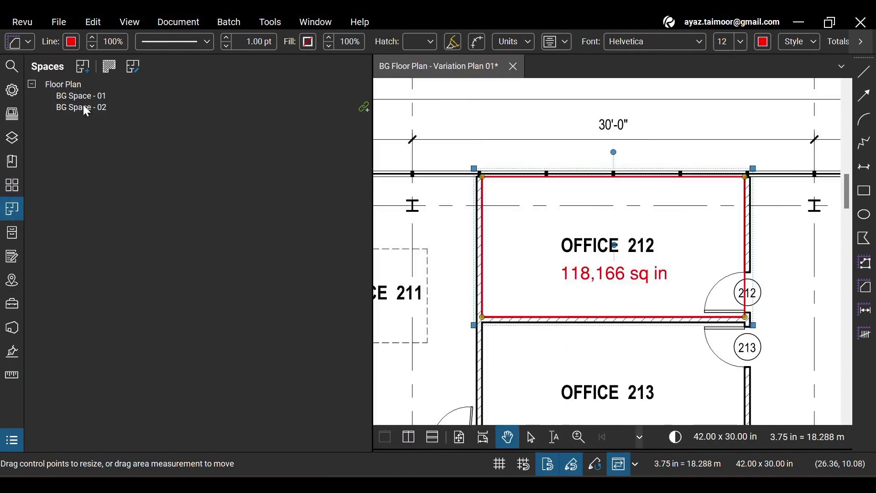
click(87, 98)
right_click(86, 99)
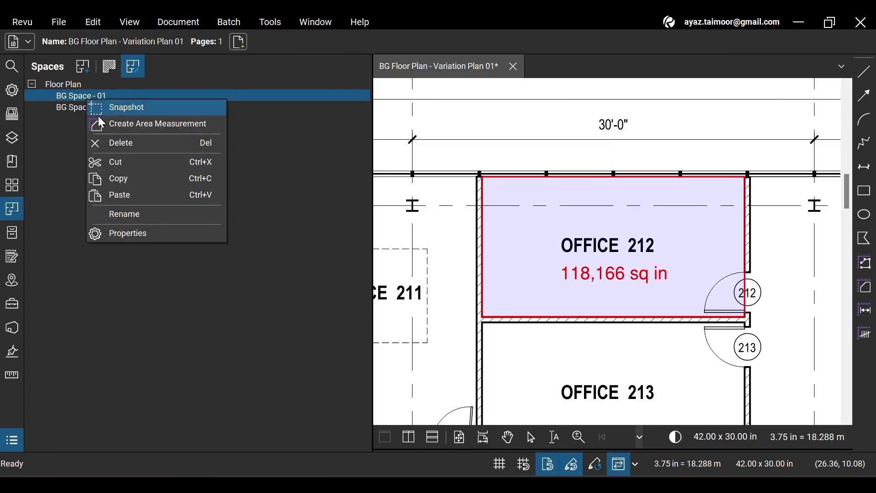
click(123, 155)
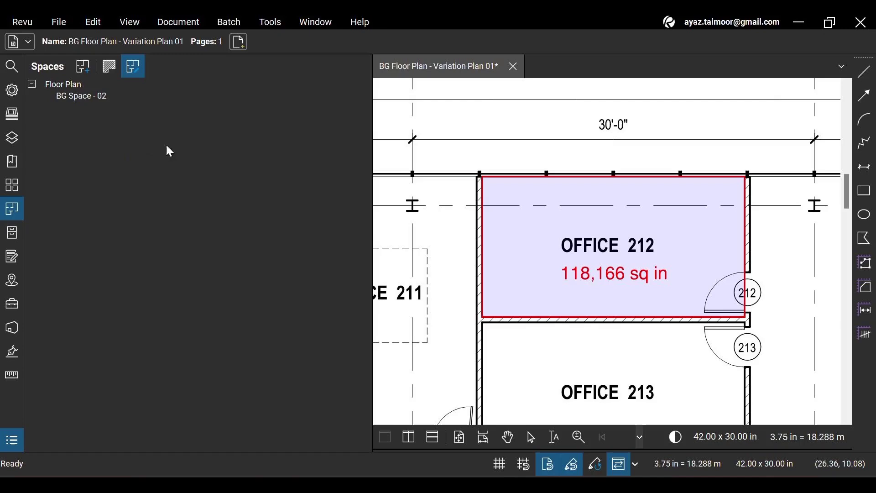
Turn on Highlight Spaces and delete BG Space - 02.
scroll(643, 137, down, 4)
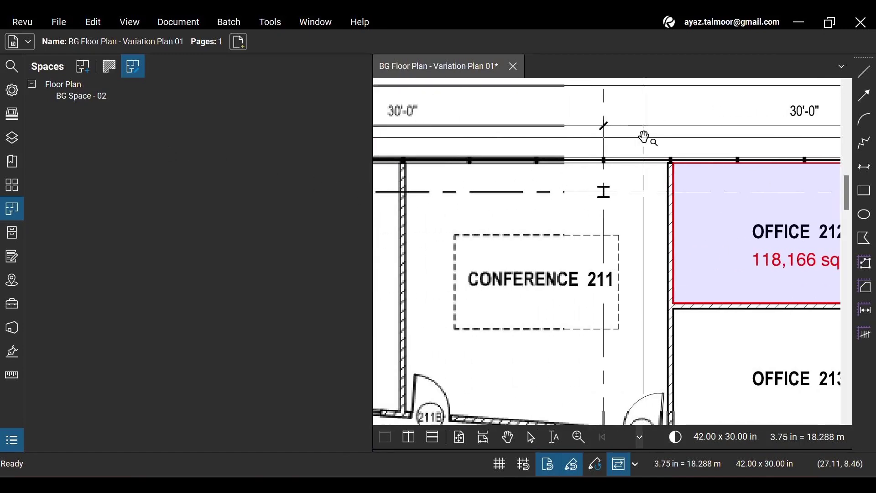
click(109, 66)
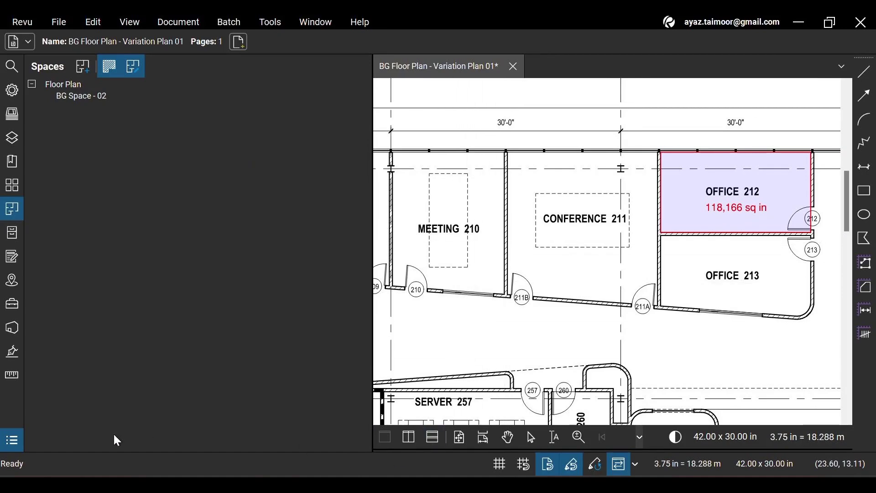
click(89, 96)
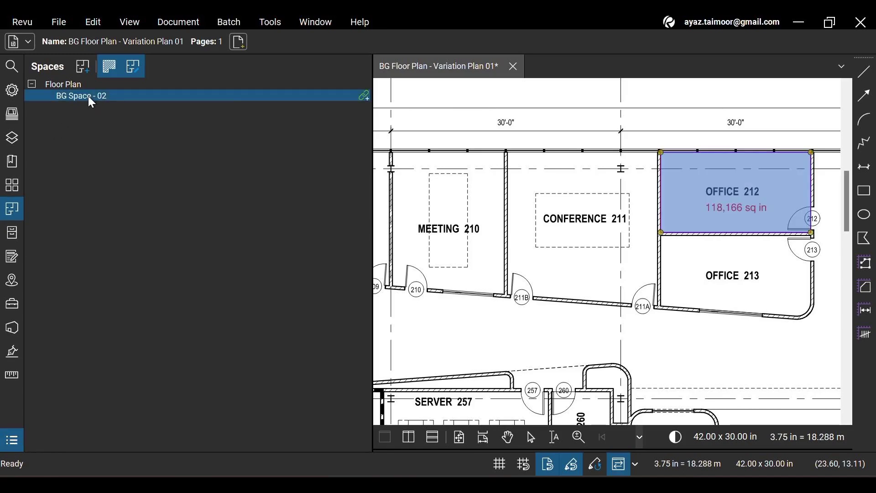
right_click(88, 96)
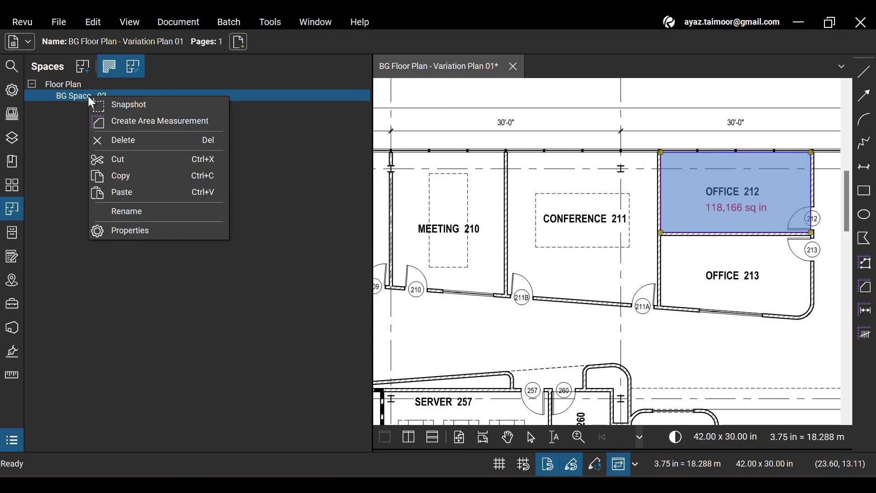
click(121, 142)
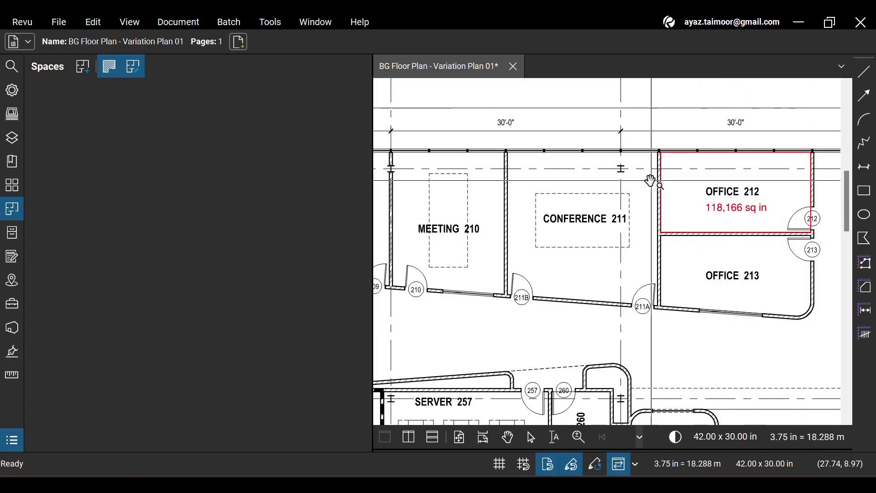
Show the Markups List and select the 118,166 sq in OFFICE 212 Area Measurement, zooming to it.
click(5, 439)
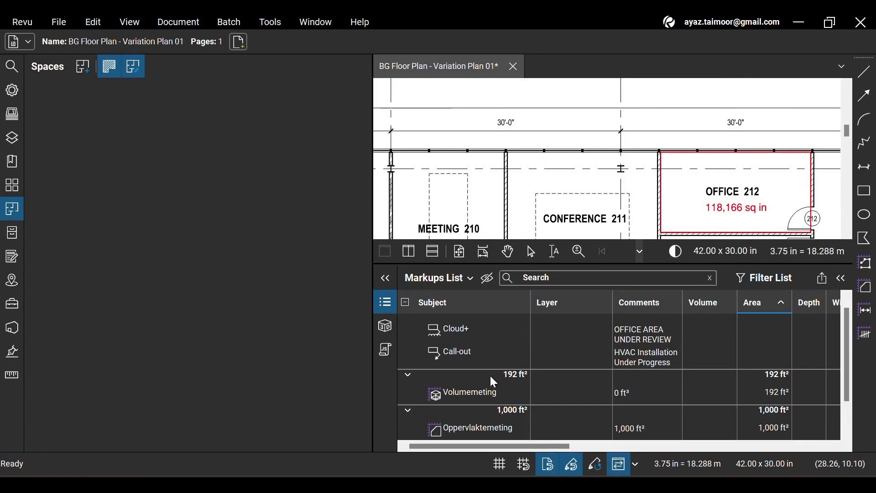
scroll(486, 384, down, 2)
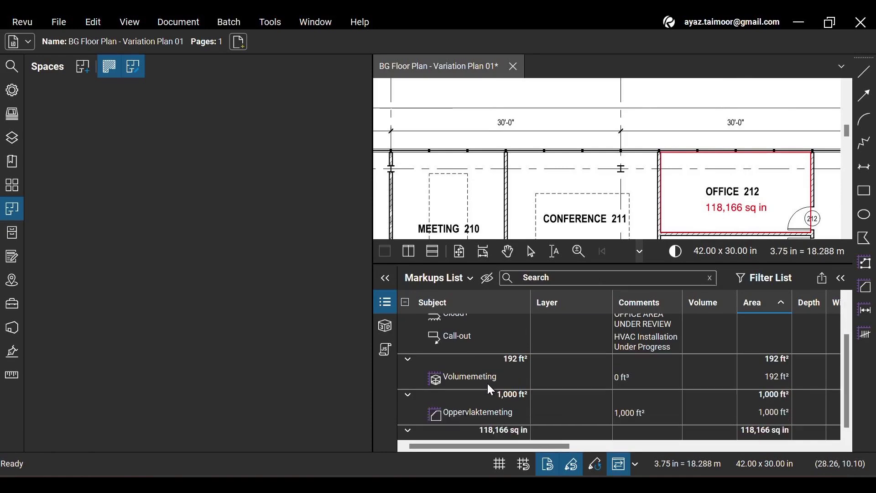
click(489, 428)
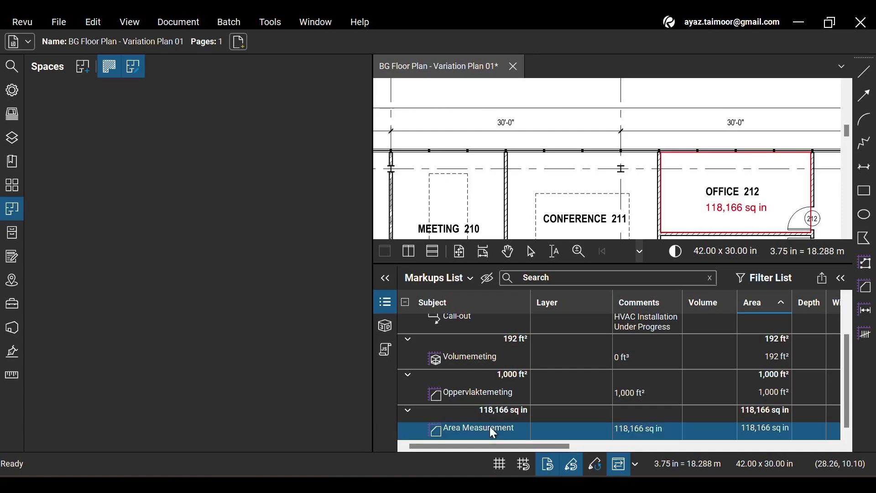
mouse_move(567, 199)
mouse_down()
mouse_move(481, 171)
mouse_move(456, 140)
mouse_up()
scroll(492, 165, up, 2)
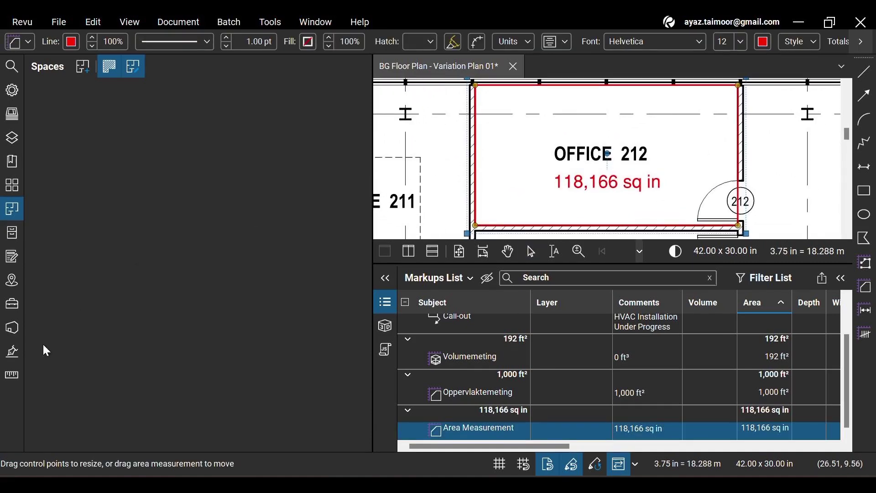